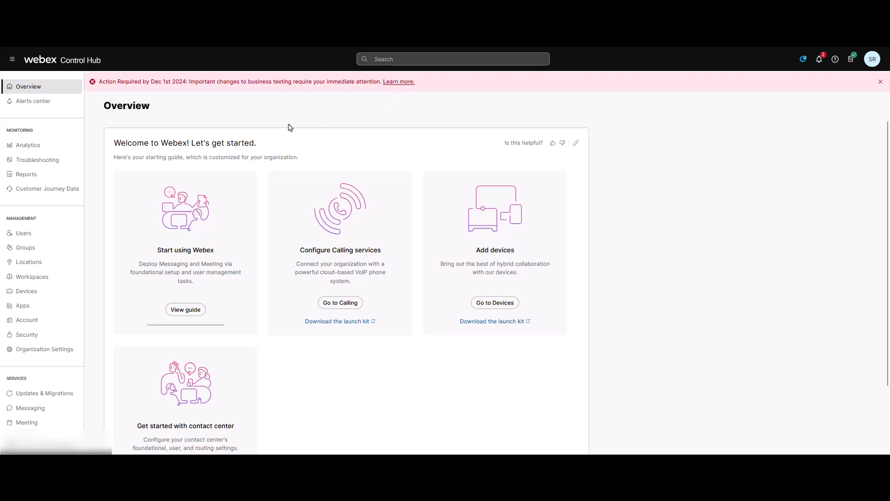
Open the Cisco 8865 phone from the Devices list and scroll to its Device Settings.
{"action": "left_click", "coordinate": [44, 294]}
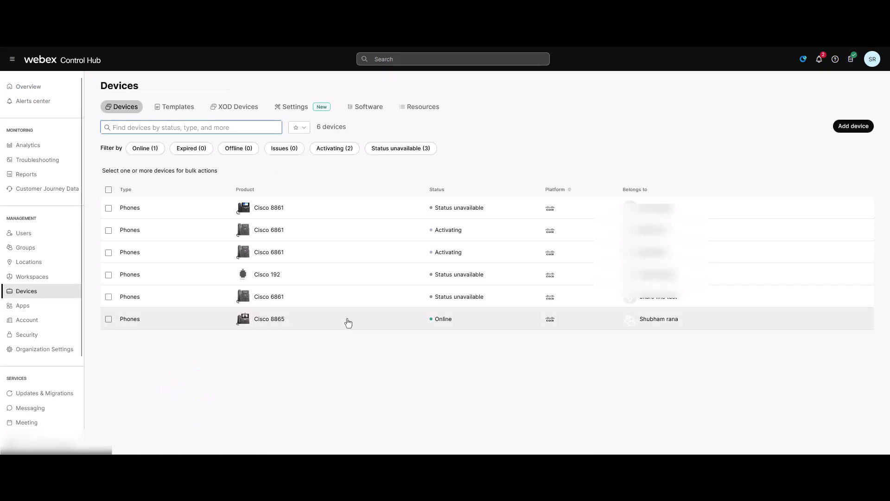
{"action": "left_click", "coordinate": [348, 322]}
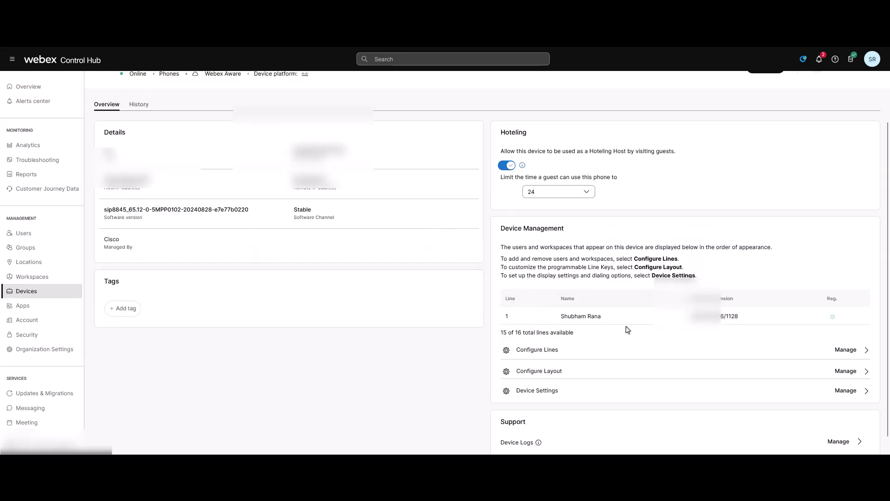
{"action": "scroll", "coordinate": [627, 329], "scroll_direction": "down", "scroll_amount": 1}
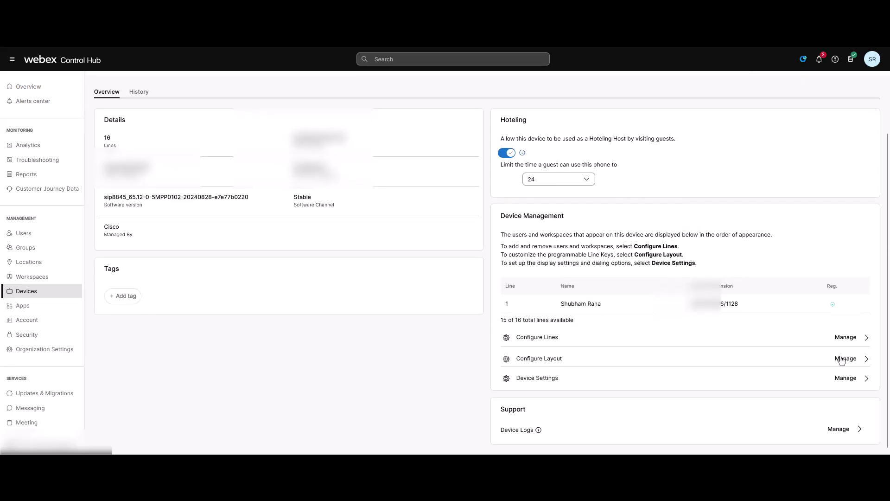
Switch the Cisco 8865 to custom settings with Debugging logging and MPP Web Access (User) on, then save.
{"action": "left_click", "coordinate": [867, 378]}
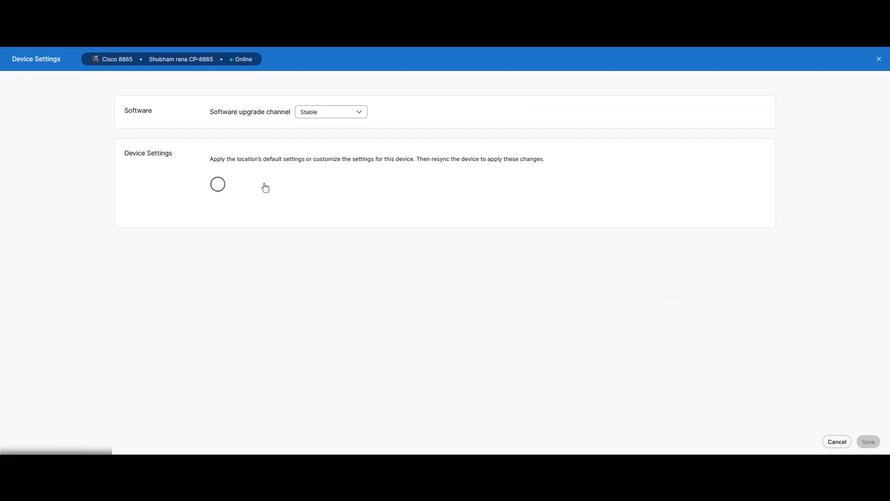
{"action": "left_click", "coordinate": [237, 197]}
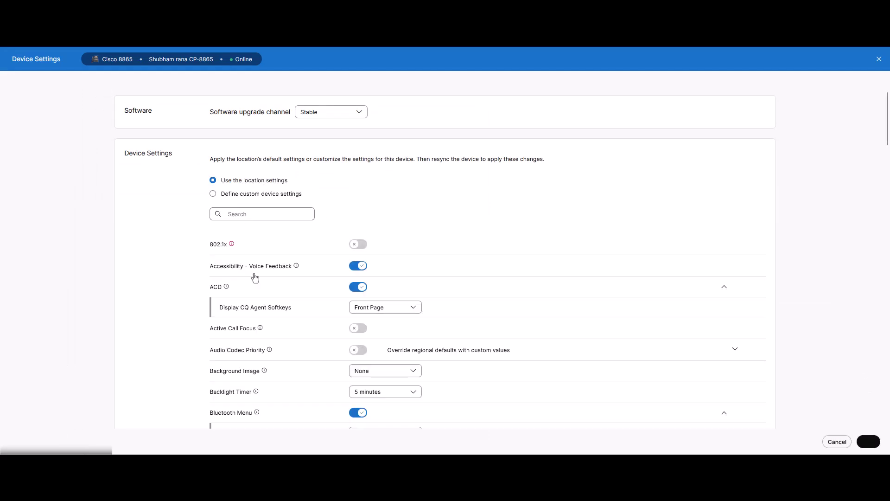
{"action": "scroll", "coordinate": [254, 278], "scroll_direction": "down", "scroll_amount": 5}
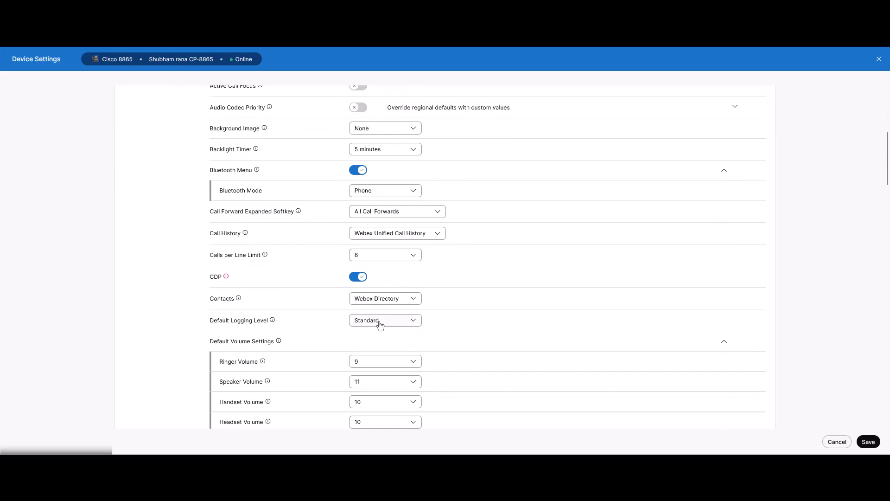
{"action": "left_click", "coordinate": [379, 324]}
{"action": "left_click", "coordinate": [371, 359]}
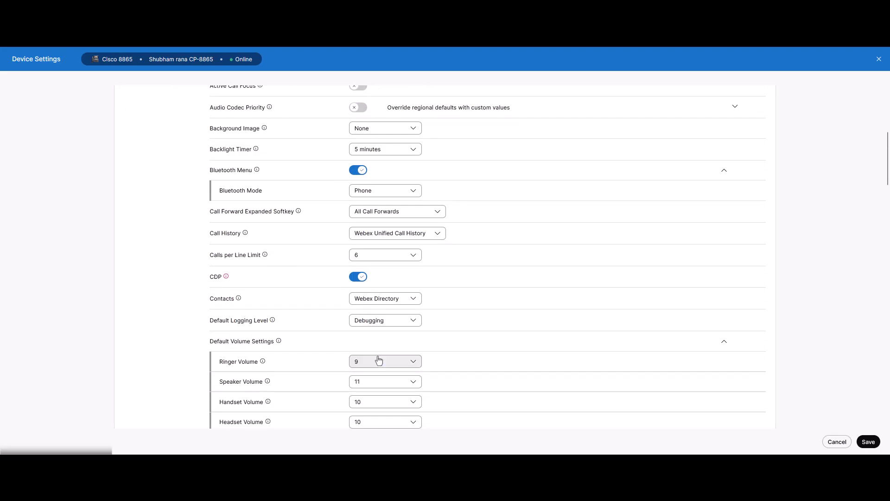
{"action": "scroll", "coordinate": [380, 360], "scroll_direction": "down", "scroll_amount": 7}
{"action": "scroll", "coordinate": [379, 360], "scroll_direction": "down", "scroll_amount": 3}
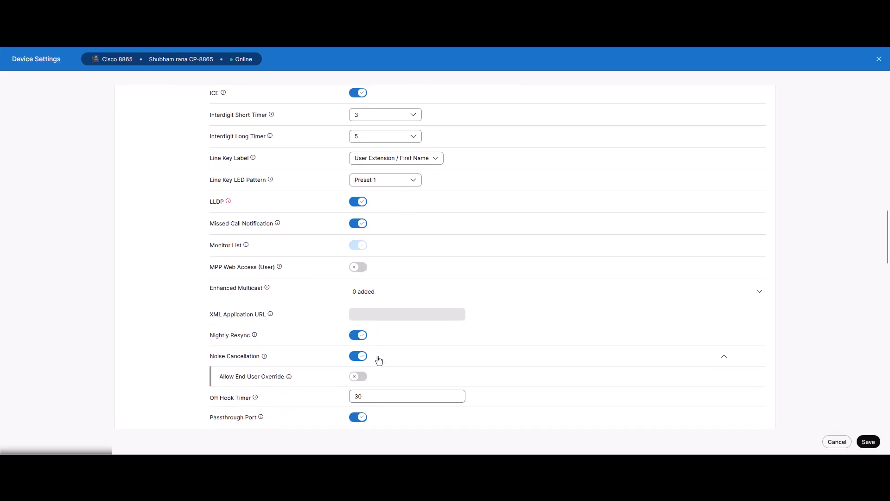
{"action": "left_click", "coordinate": [360, 245]}
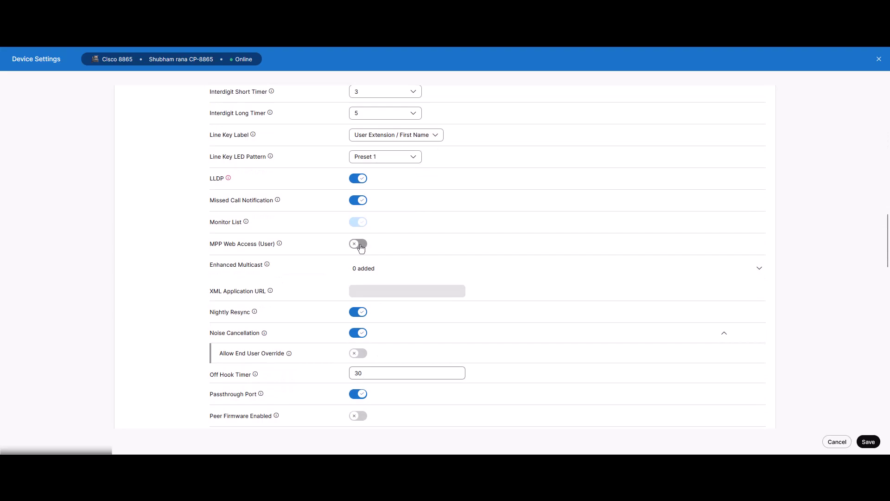
{"action": "scroll", "coordinate": [701, 389], "scroll_direction": "down", "scroll_amount": 2}
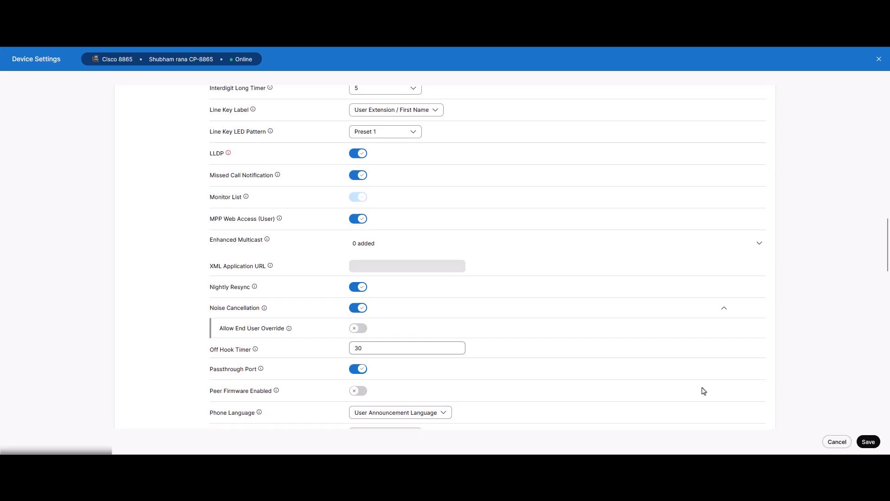
{"action": "left_click", "coordinate": [868, 442]}
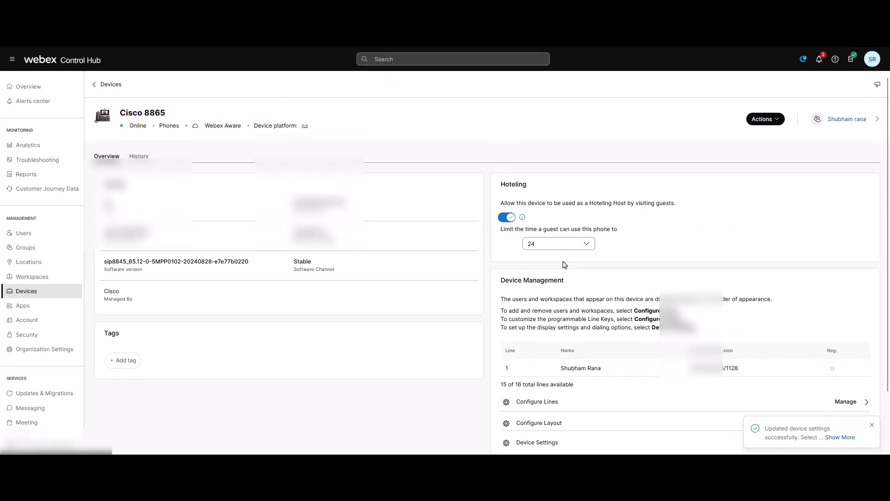
Apply the saved settings to the Cisco 8865 with Actions > Apply Changes and confirm.
{"action": "left_click", "coordinate": [780, 119]}
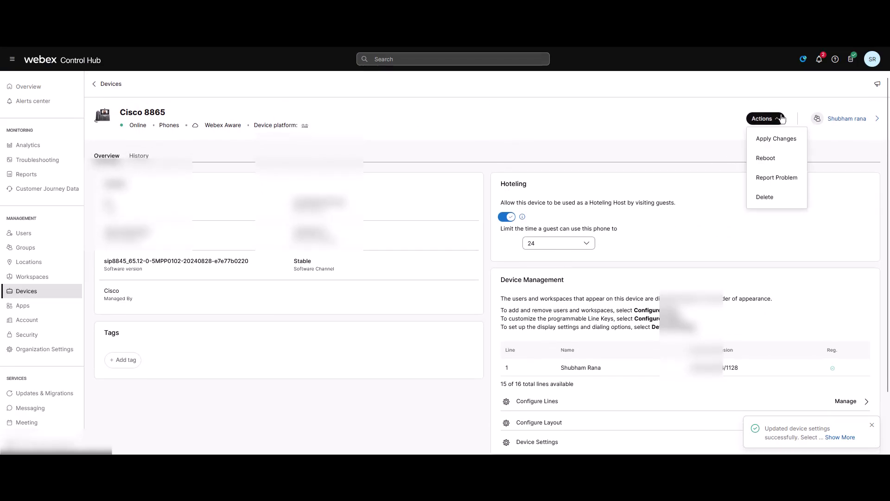
{"action": "left_click", "coordinate": [773, 138]}
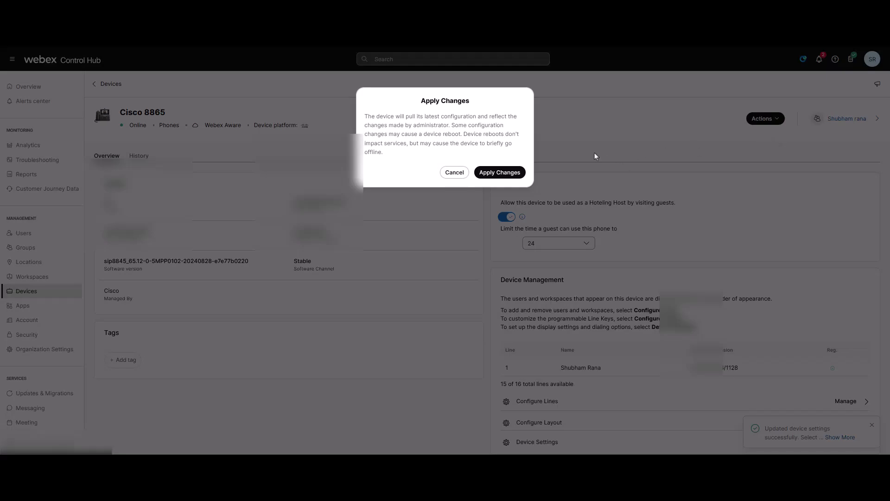
{"action": "left_click", "coordinate": [510, 173]}
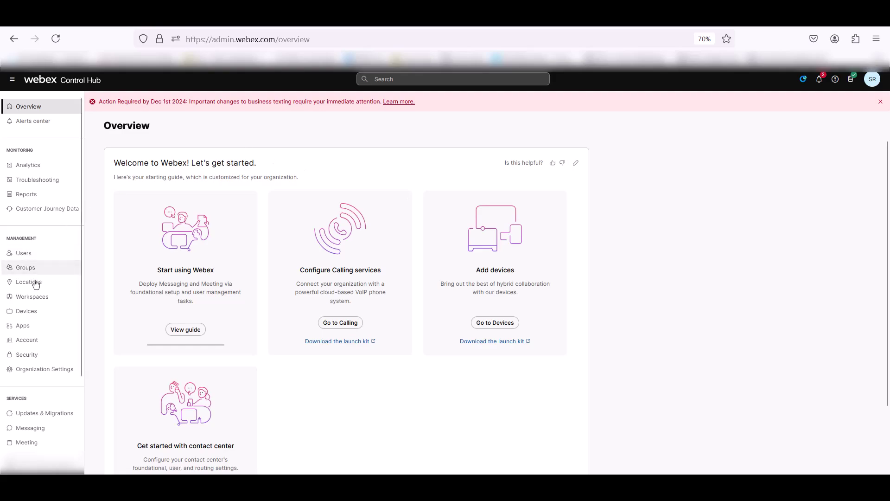
Open the Cisco 8865's details from Devices and select its Remote IP address.
{"action": "left_click", "coordinate": [24, 311]}
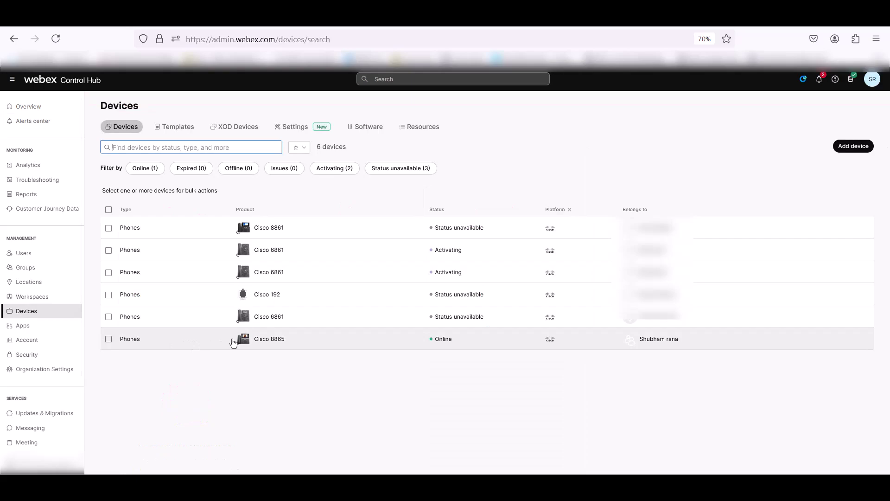
{"action": "left_click", "coordinate": [234, 342]}
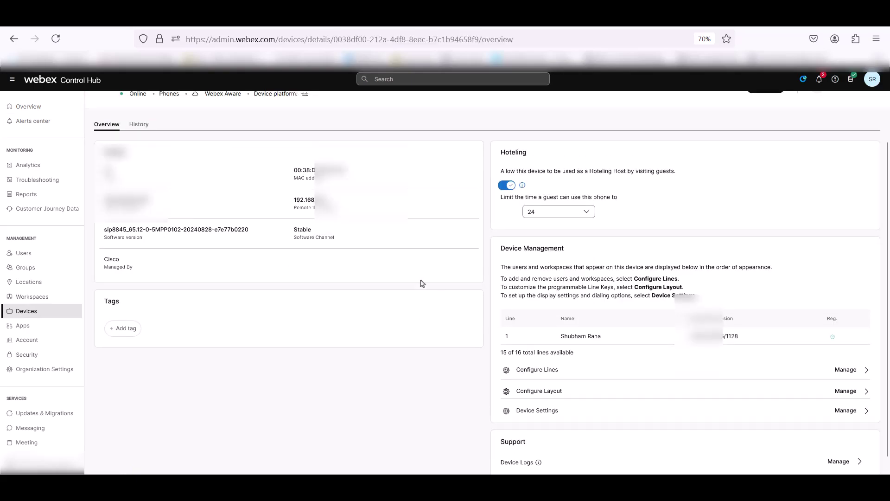
{"action": "double_click", "coordinate": [301, 200]}
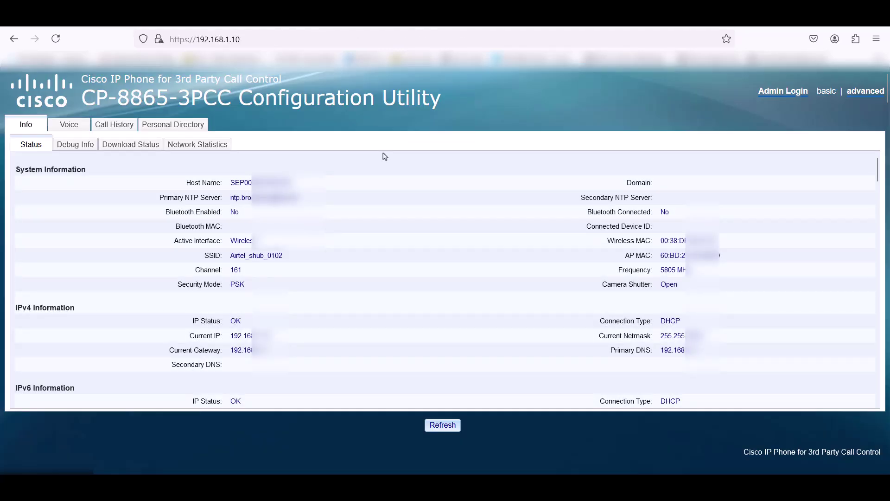
Download prt-log.tar.gz from the phone's Info > Debug Info page and dismiss the downloads list.
{"action": "left_click", "coordinate": [64, 147]}
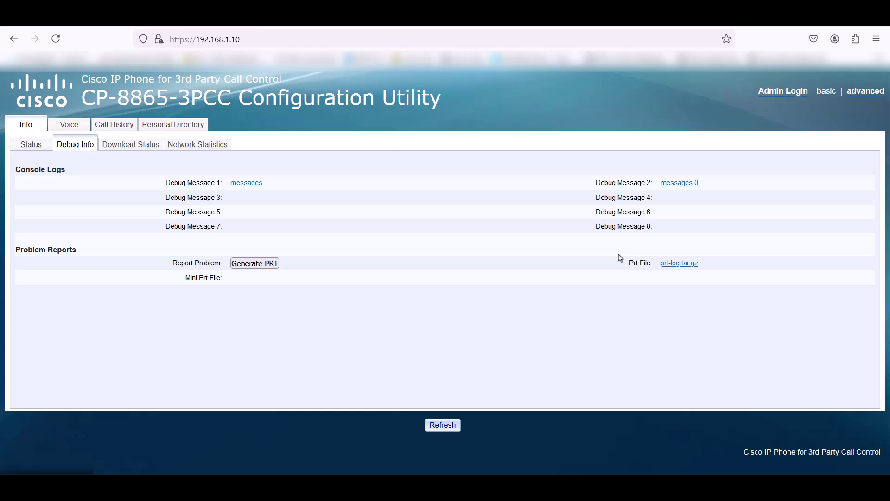
{"action": "left_click", "coordinate": [695, 267]}
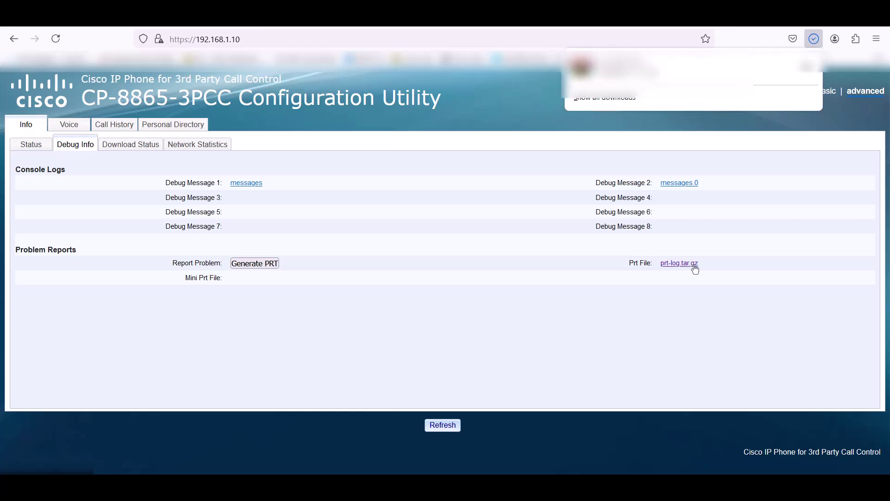
{"action": "left_click", "coordinate": [597, 116]}
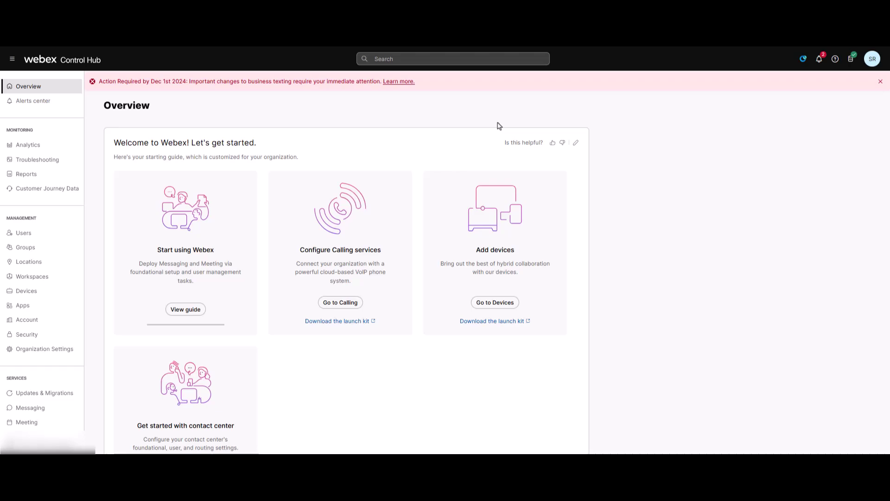
Reopen the Cisco 8865's detail page from Devices and scroll to its Support section.
{"action": "left_click", "coordinate": [37, 297]}
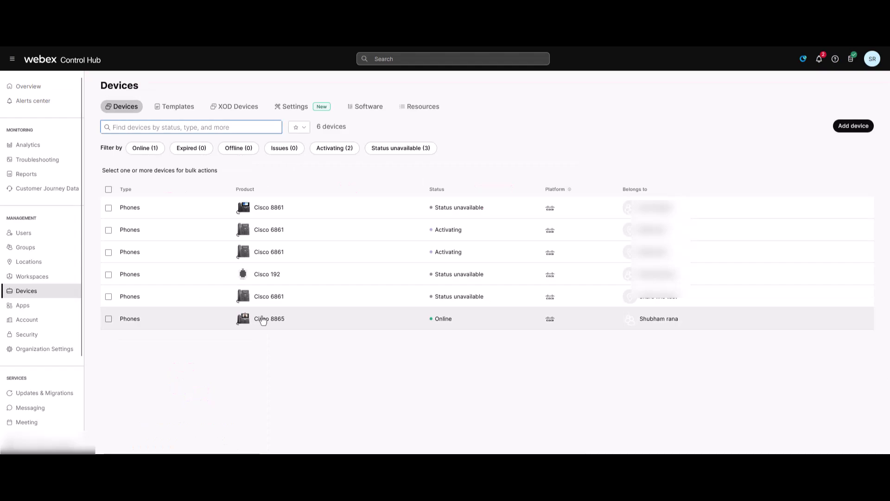
{"action": "left_click", "coordinate": [290, 323]}
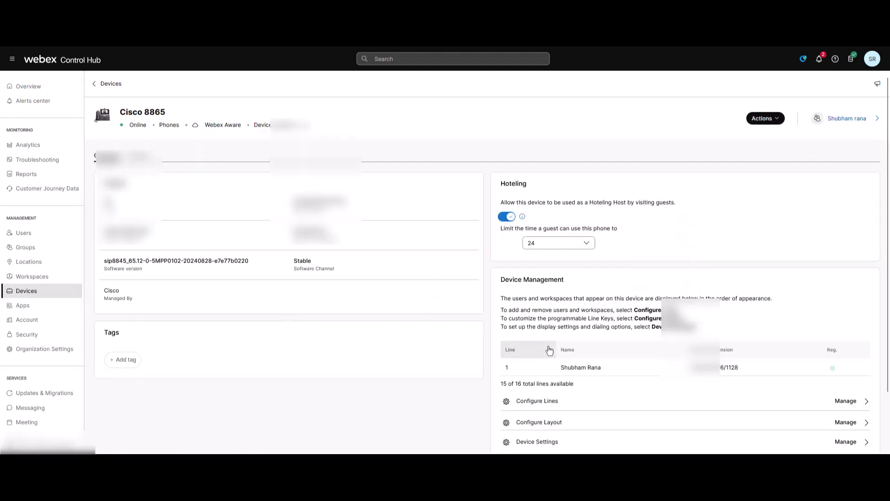
{"action": "scroll", "coordinate": [548, 351], "scroll_direction": "down", "scroll_amount": 1}
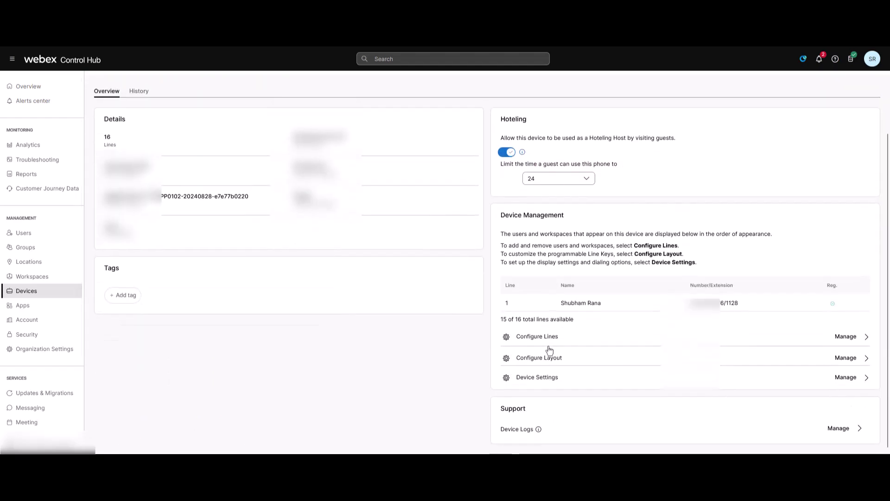
Generate a new Cisco 8865 device log in the Device Logs manager, then close the manager.
{"action": "left_click", "coordinate": [838, 428]}
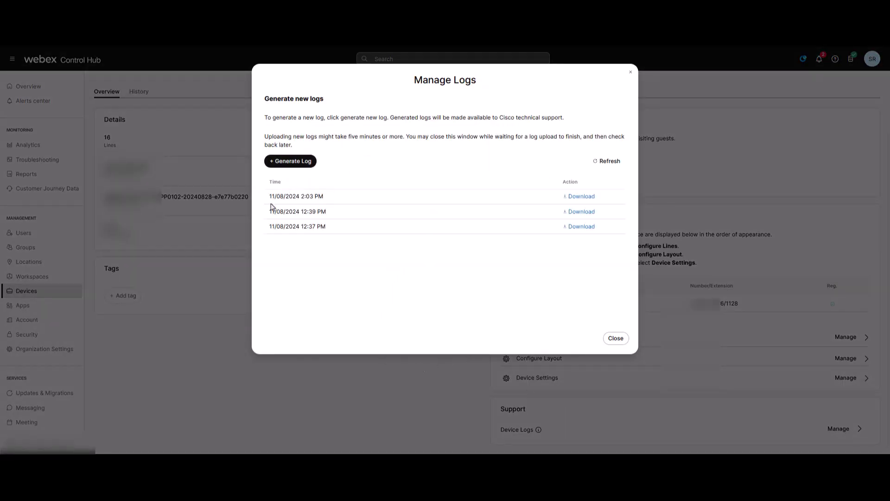
{"action": "left_click", "coordinate": [285, 162]}
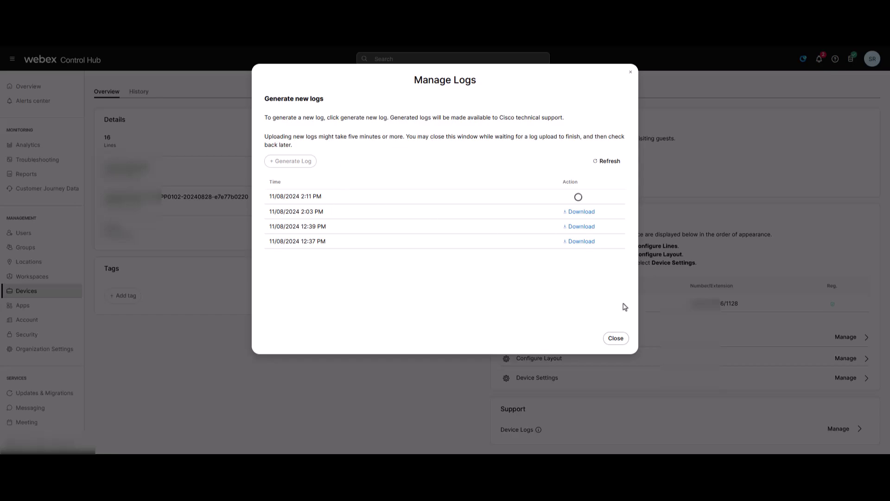
{"action": "left_click", "coordinate": [611, 339]}
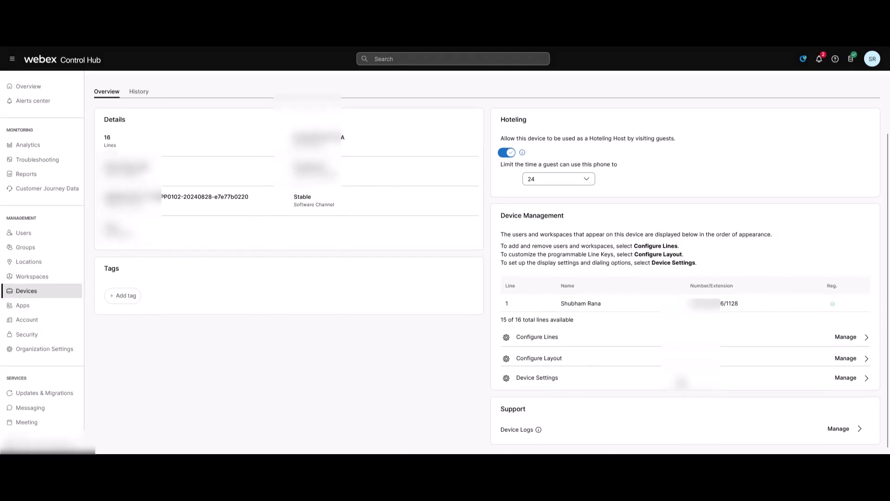
Download the 11/08/2024 2:12 PM log from the Cisco 8865's Device Logs manager.
{"action": "left_click", "coordinate": [854, 433]}
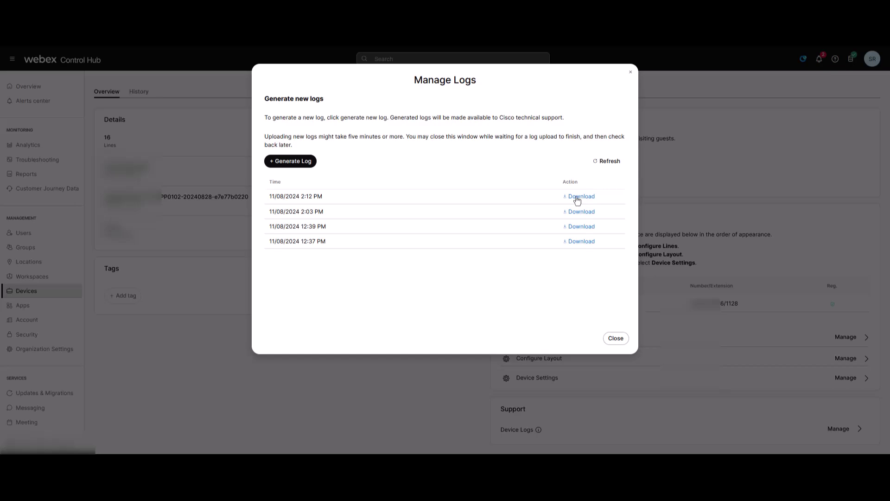
{"action": "left_click", "coordinate": [576, 198]}
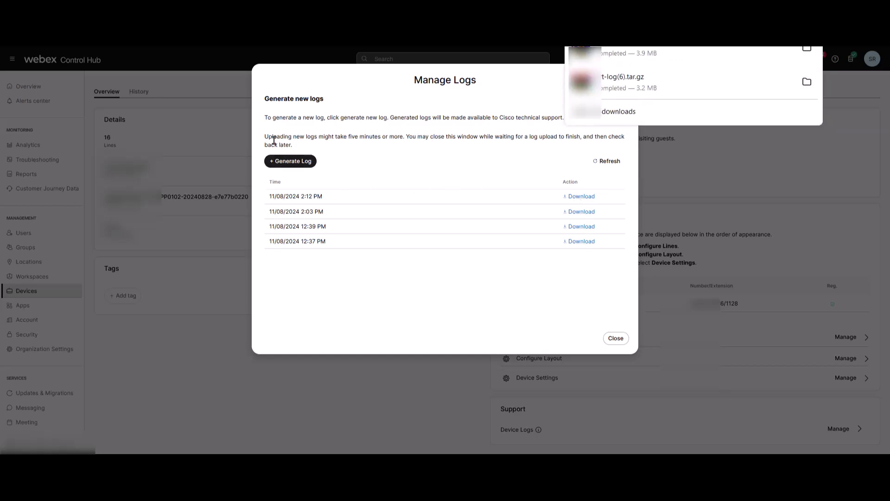